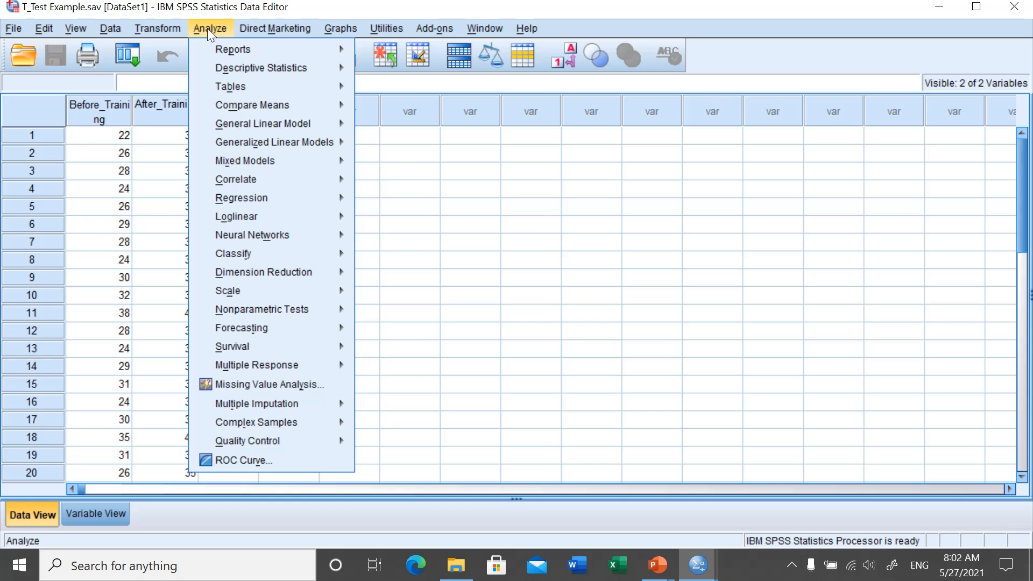
Reset the Explore analysis and assign Before_Training and After_Training as its dependent variables
{"action": "mouse_move", "coordinate": [276, 65]}
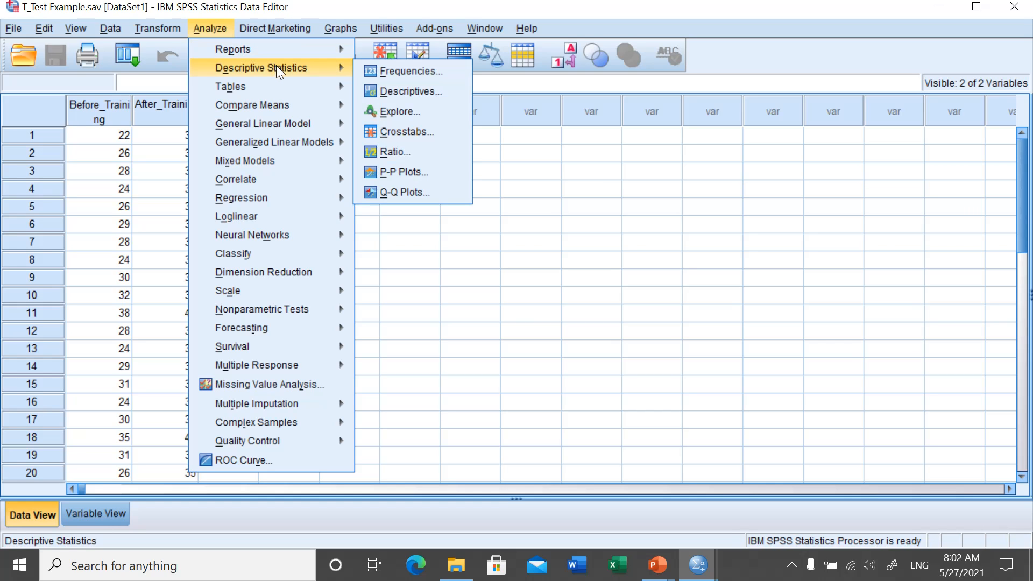
{"action": "left_click", "coordinate": [419, 110]}
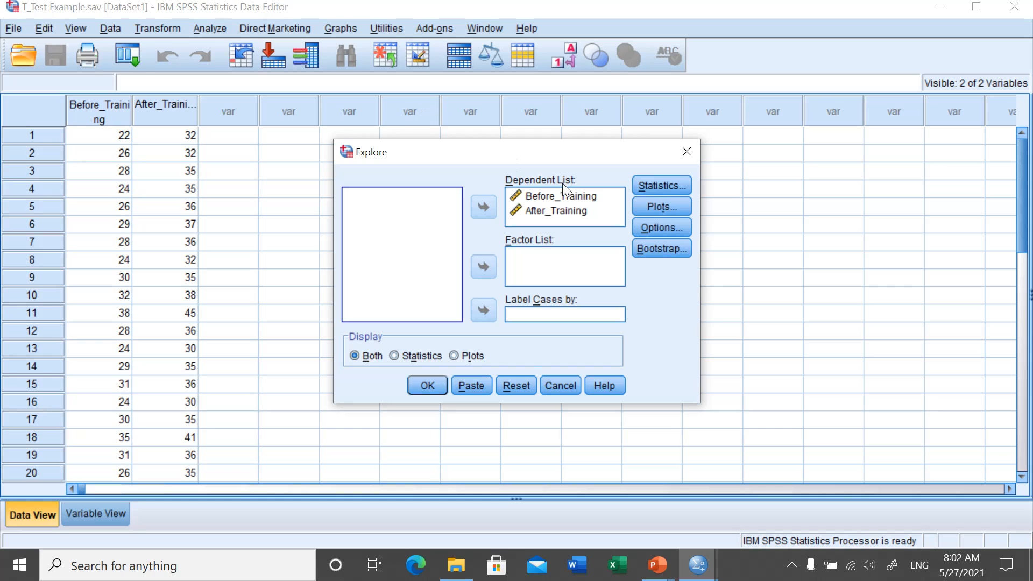
{"action": "left_click", "coordinate": [517, 385]}
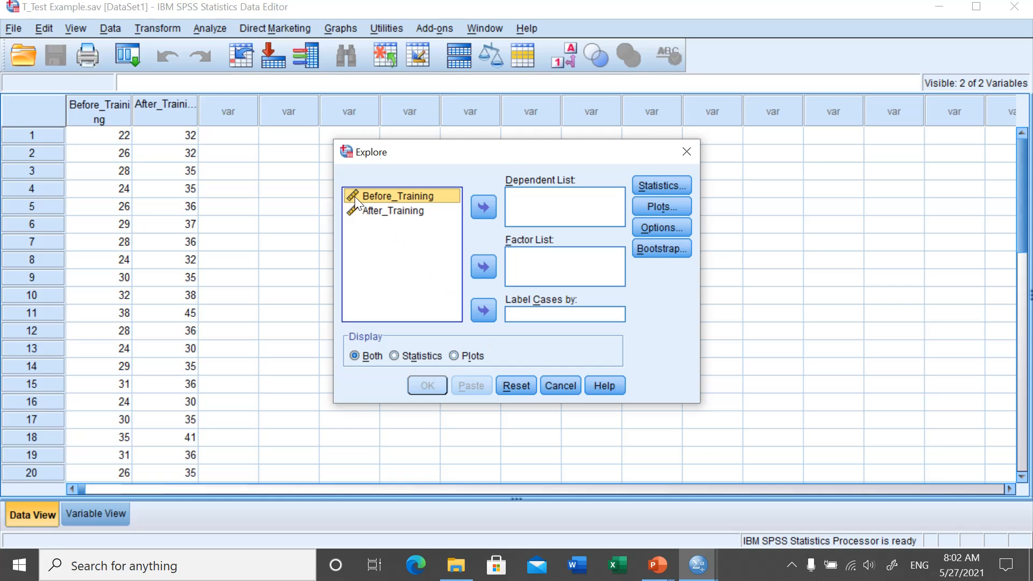
{"action": "left_click", "coordinate": [418, 214], "text": "shift"}
{"action": "left_click", "coordinate": [482, 207]}
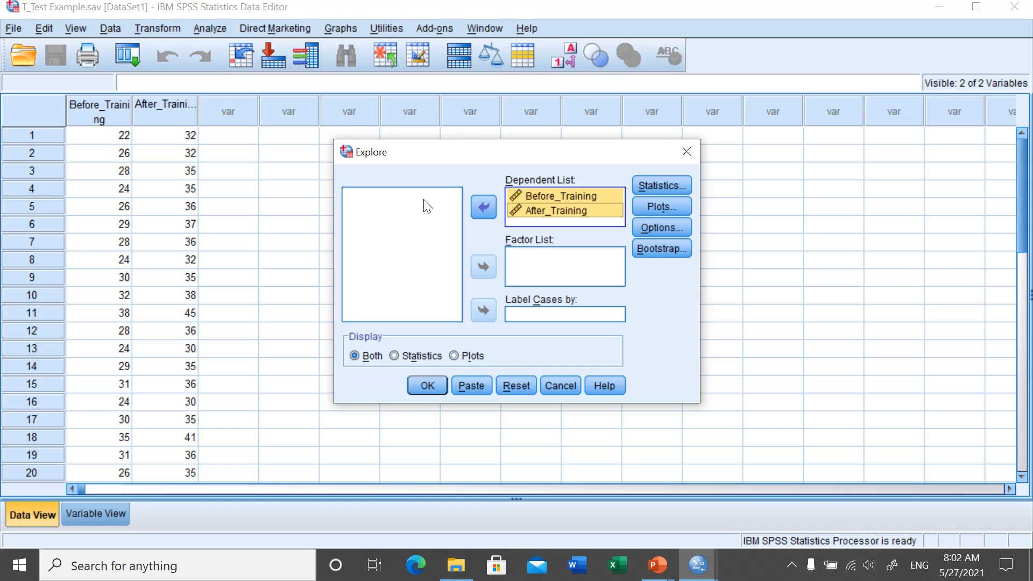
Run Explore with descriptives at a 95% confidence interval, a histogram instead of stem-and-leaf, and normality plots with tests
{"action": "left_click", "coordinate": [649, 184]}
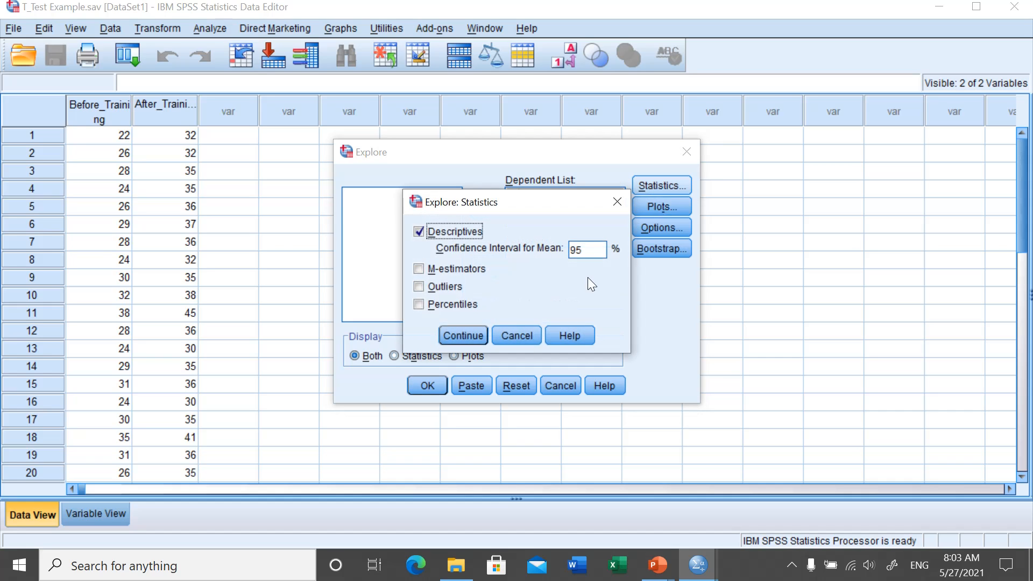
{"action": "left_click", "coordinate": [476, 335]}
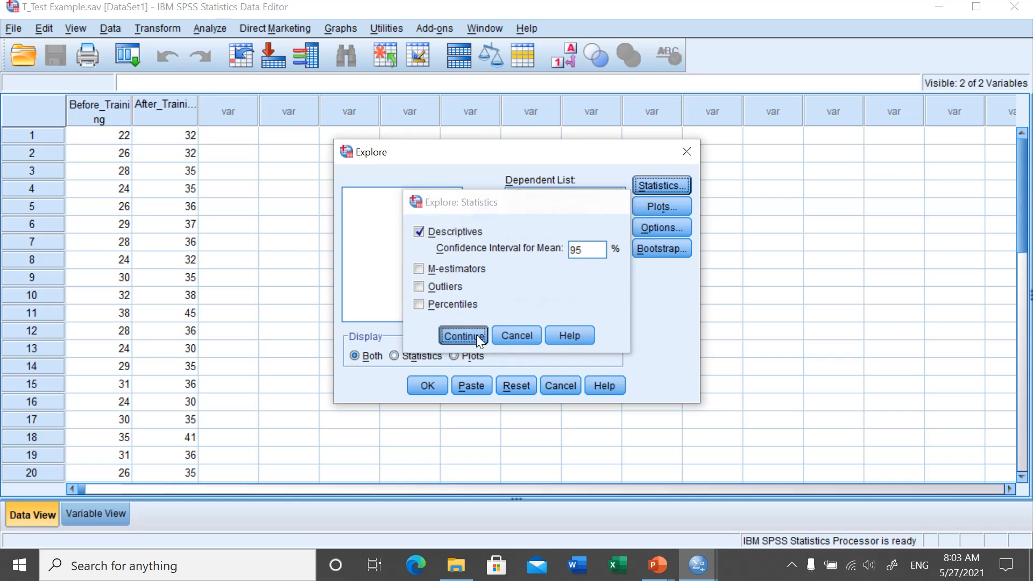
{"action": "left_click", "coordinate": [670, 206]}
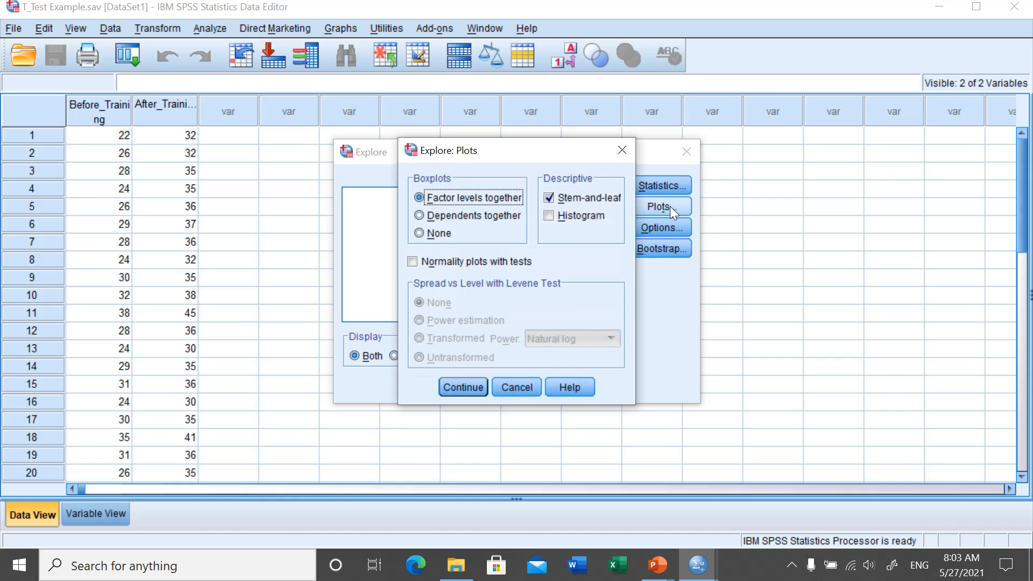
{"action": "left_click", "coordinate": [547, 199]}
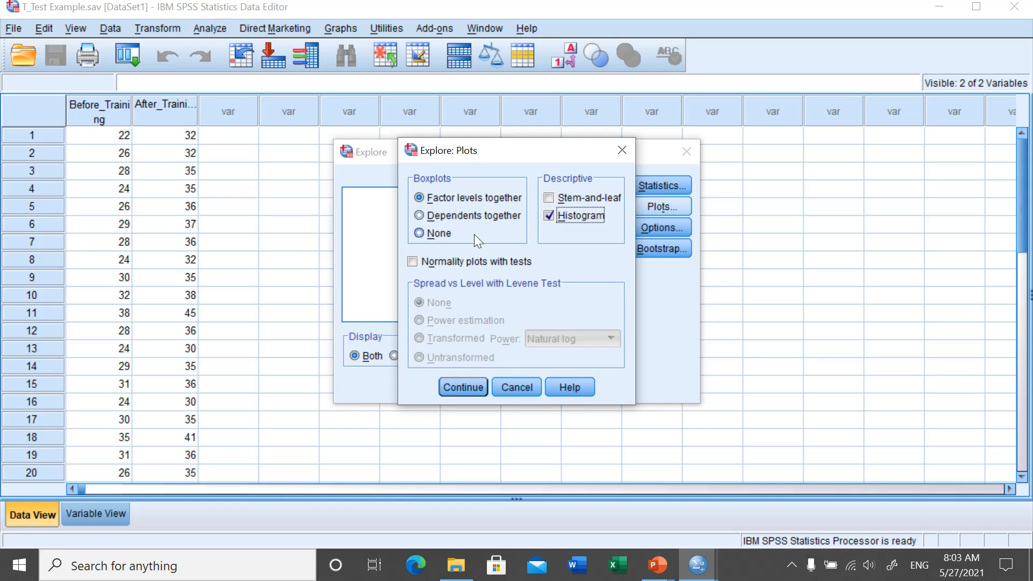
{"action": "left_click", "coordinate": [415, 259]}
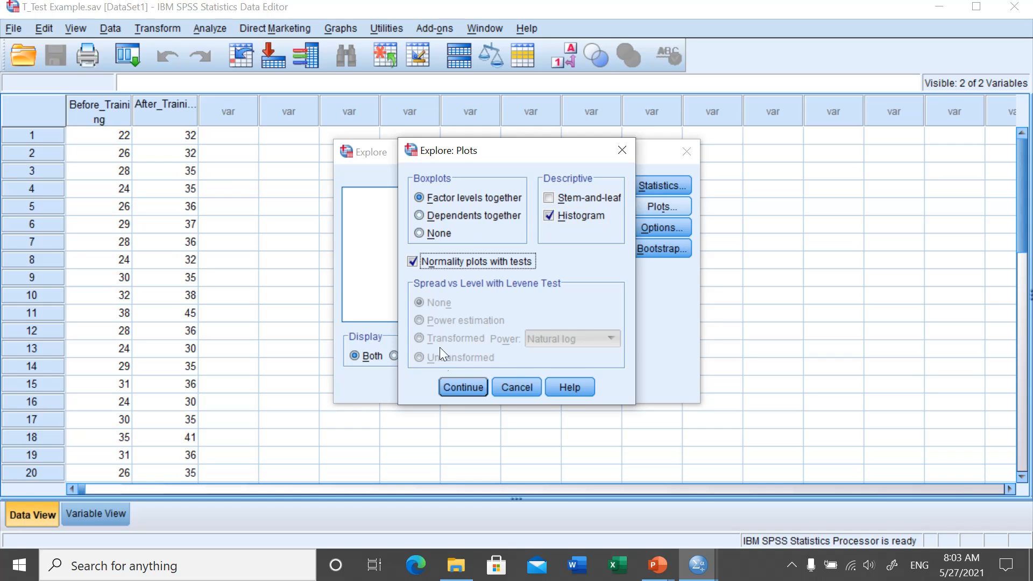
{"action": "left_click", "coordinate": [457, 391]}
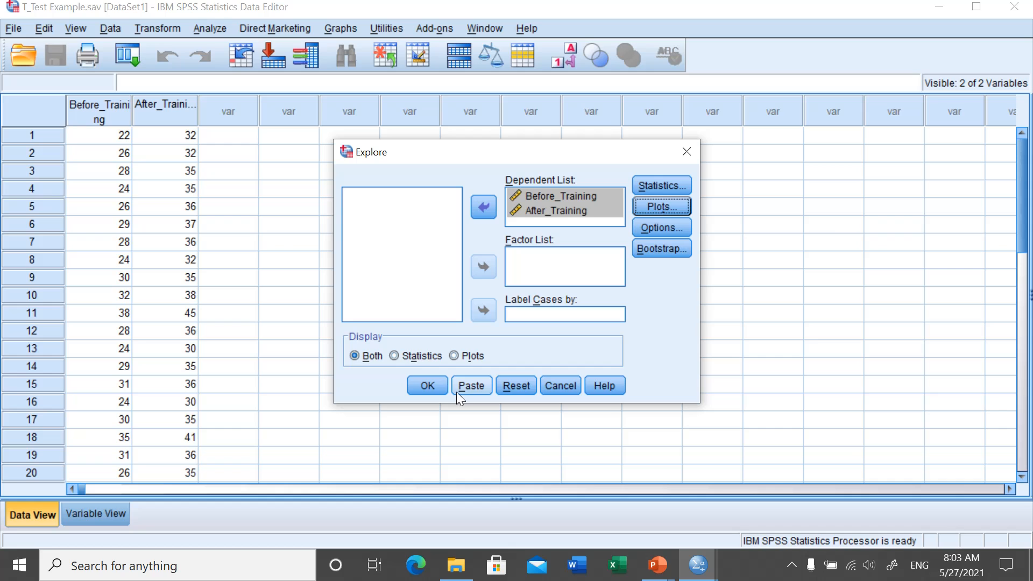
{"action": "left_click", "coordinate": [426, 386]}
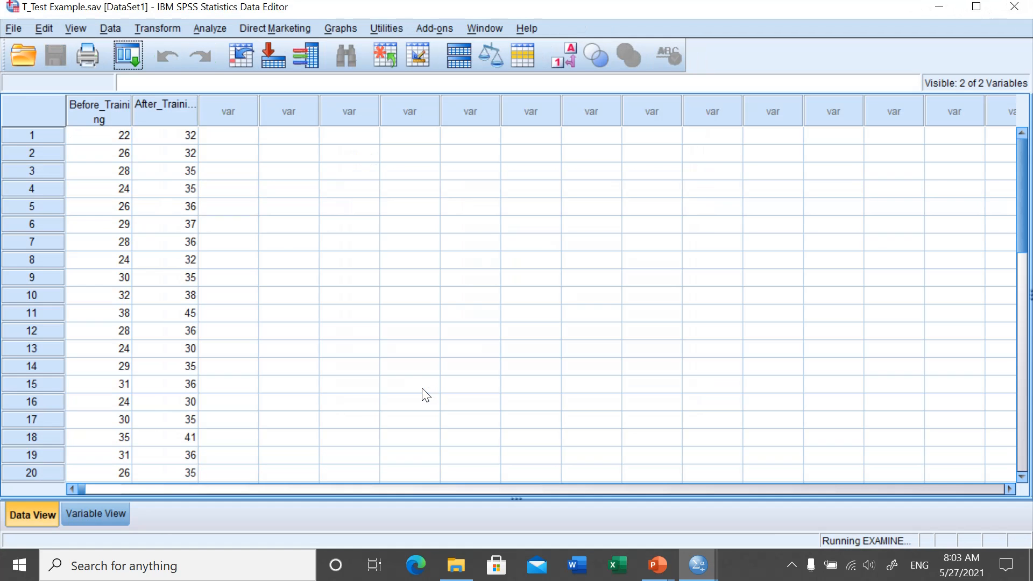
Examine the Descriptives and Tests of Normality tables for Before_Training and After_Training in the output document
{"action": "mouse_move", "coordinate": [713, 555]}
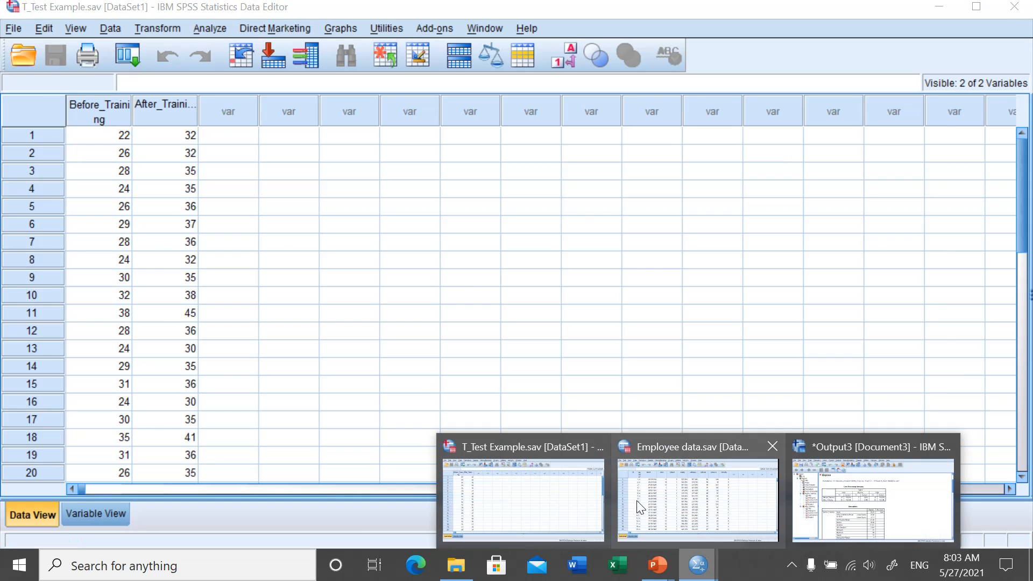
{"action": "left_click", "coordinate": [859, 445]}
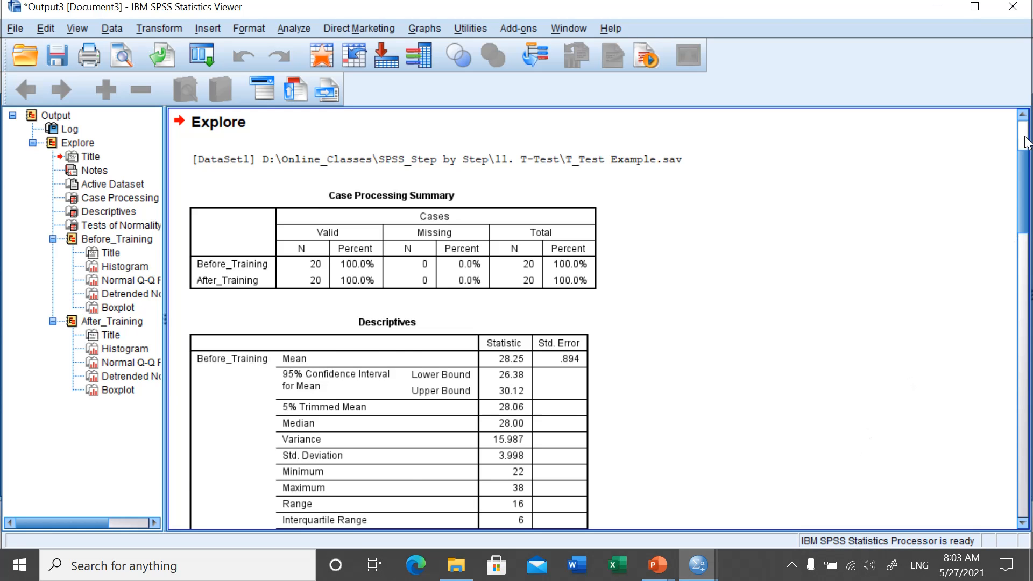
{"action": "left_click_drag", "start_coordinate": [1028, 143], "coordinate": [1026, 239]}
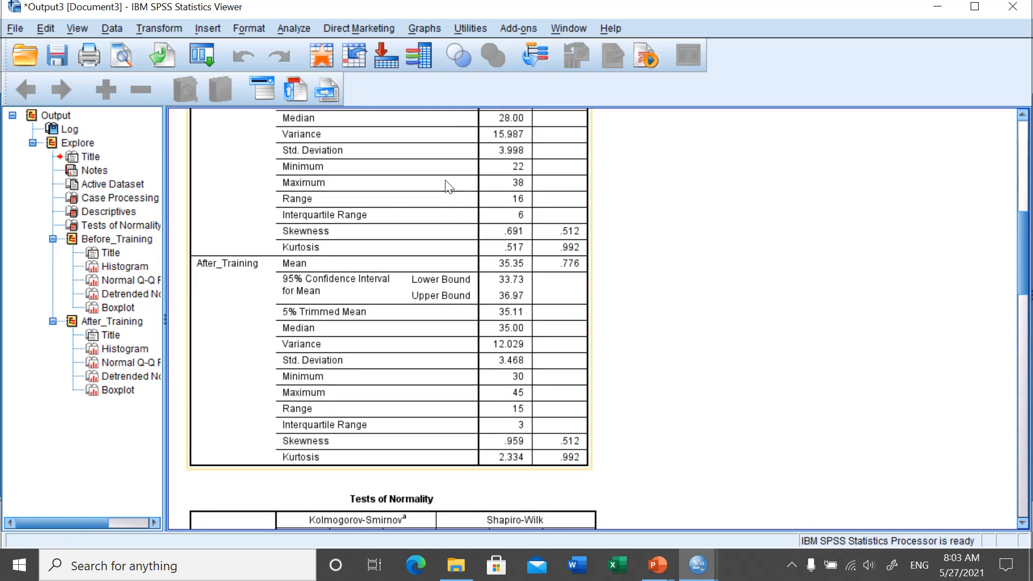
{"action": "left_click", "coordinate": [498, 234]}
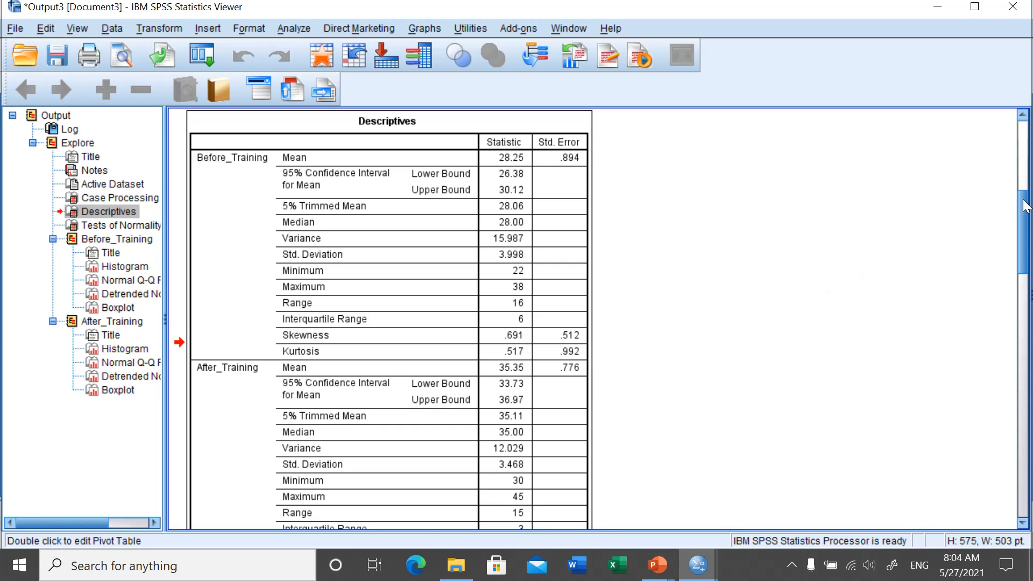
{"action": "left_click_drag", "start_coordinate": [1025, 206], "coordinate": [1025, 237]}
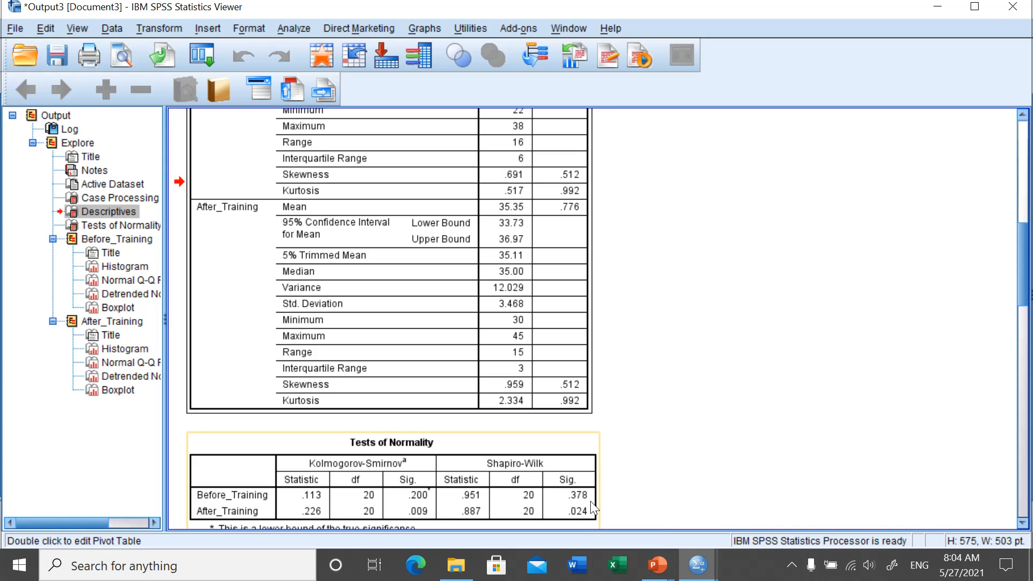
Switch to the Employee data.sav dataset and clear the previous settings of its Explore analysis
{"action": "mouse_move", "coordinate": [663, 566]}
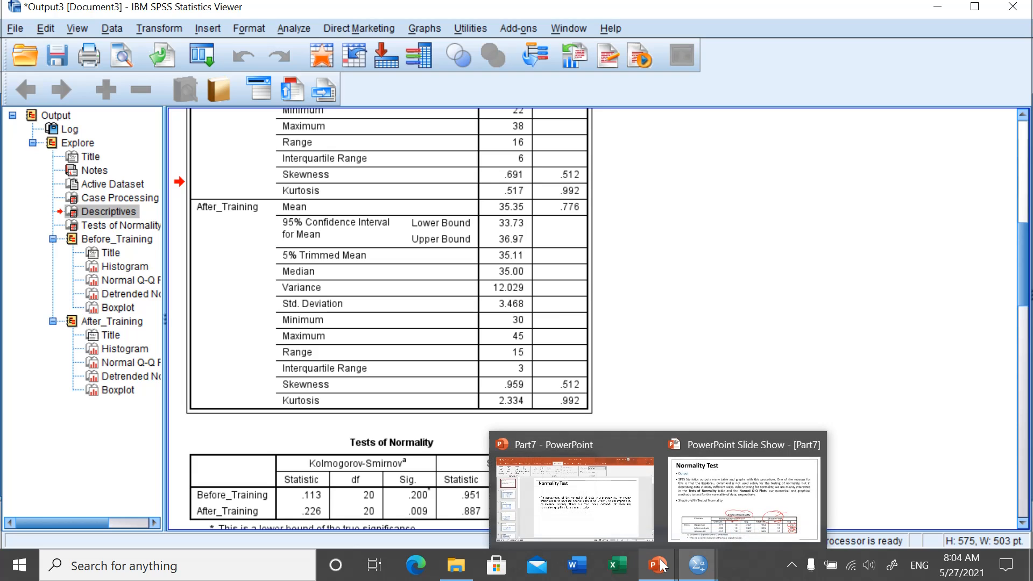
{"action": "mouse_move", "coordinate": [698, 566]}
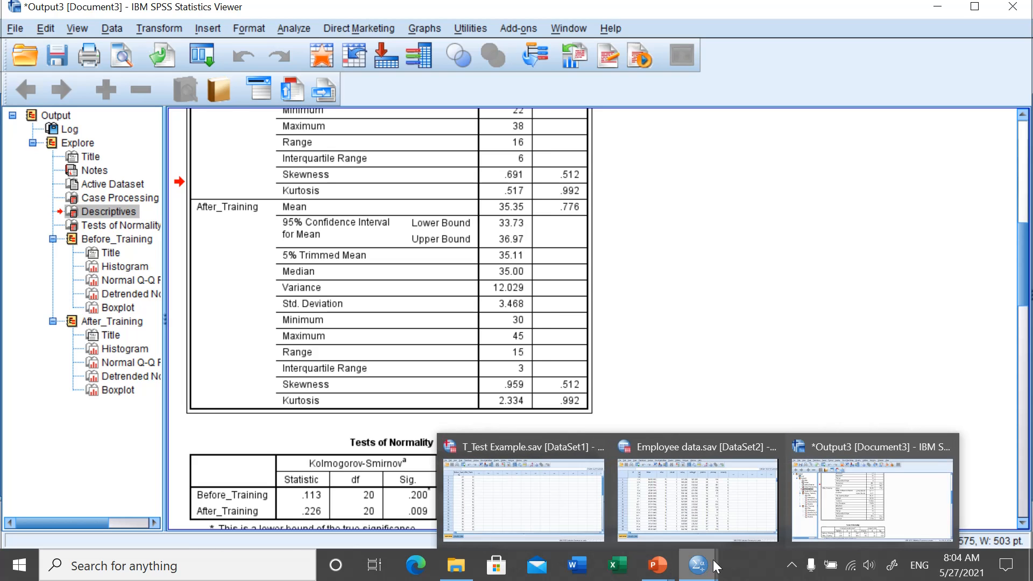
{"action": "left_click", "coordinate": [702, 447]}
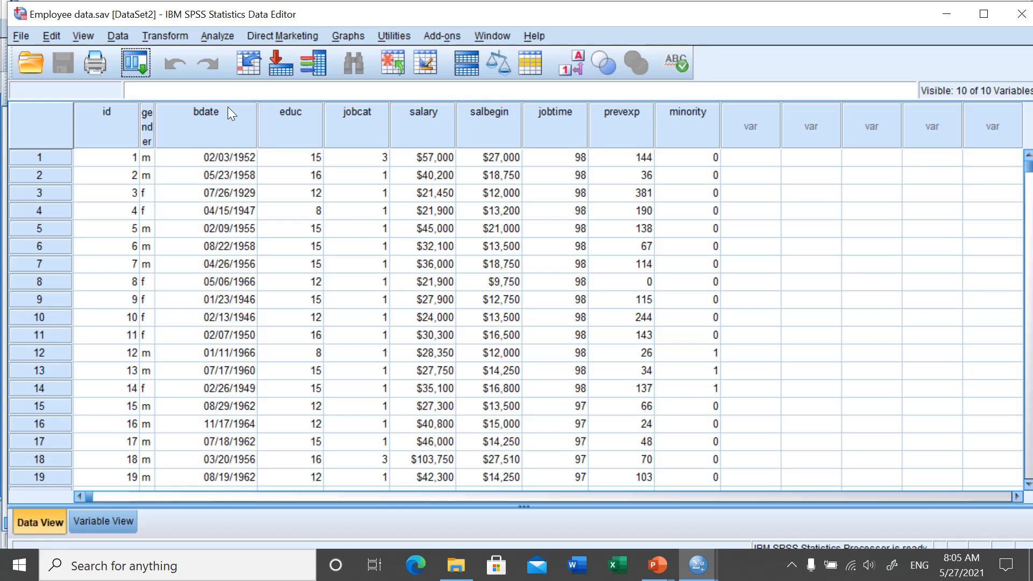
{"action": "mouse_move", "coordinate": [228, 107]}
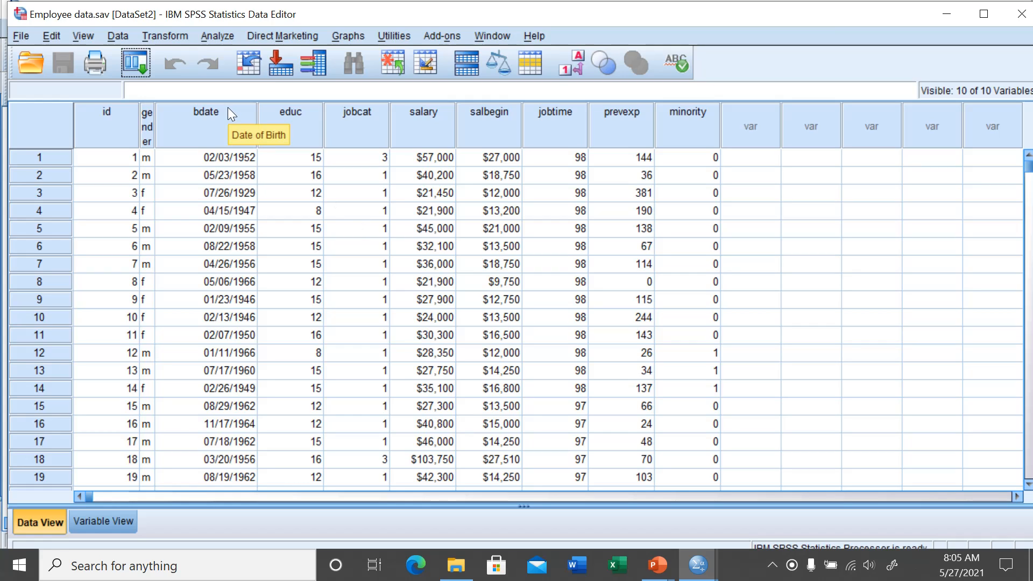
{"action": "left_click", "coordinate": [220, 37]}
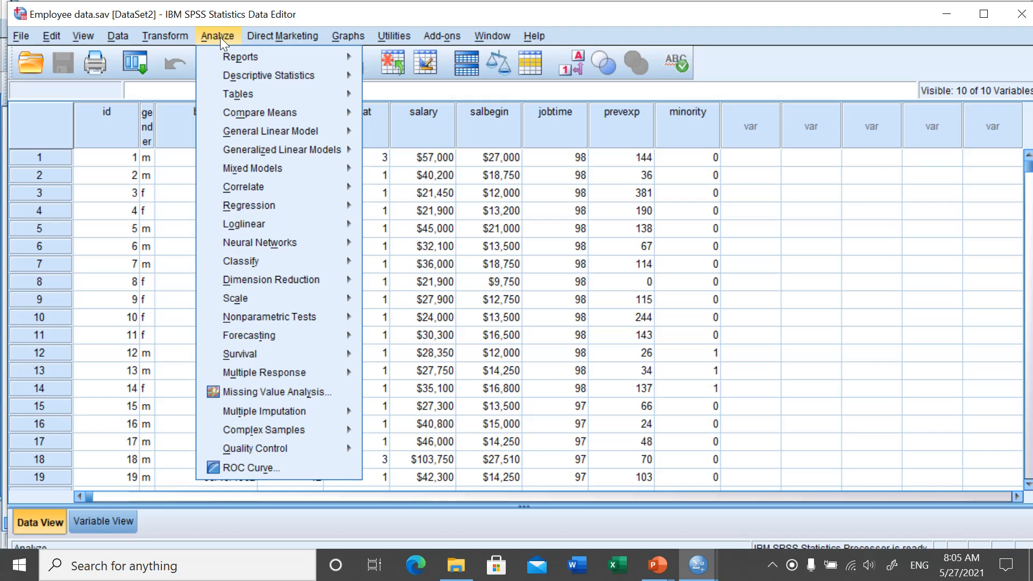
{"action": "mouse_move", "coordinate": [283, 76]}
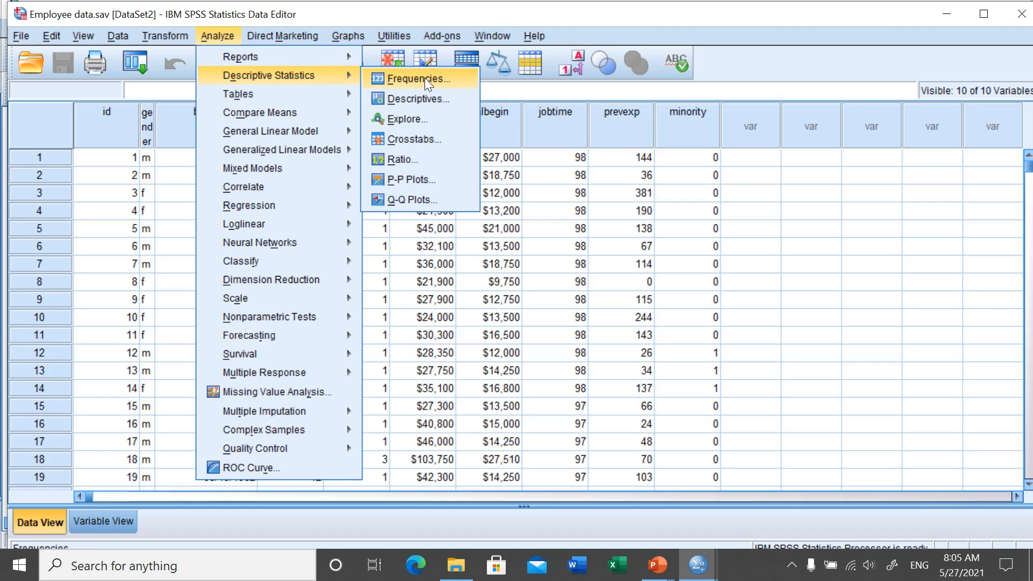
{"action": "left_click", "coordinate": [426, 124]}
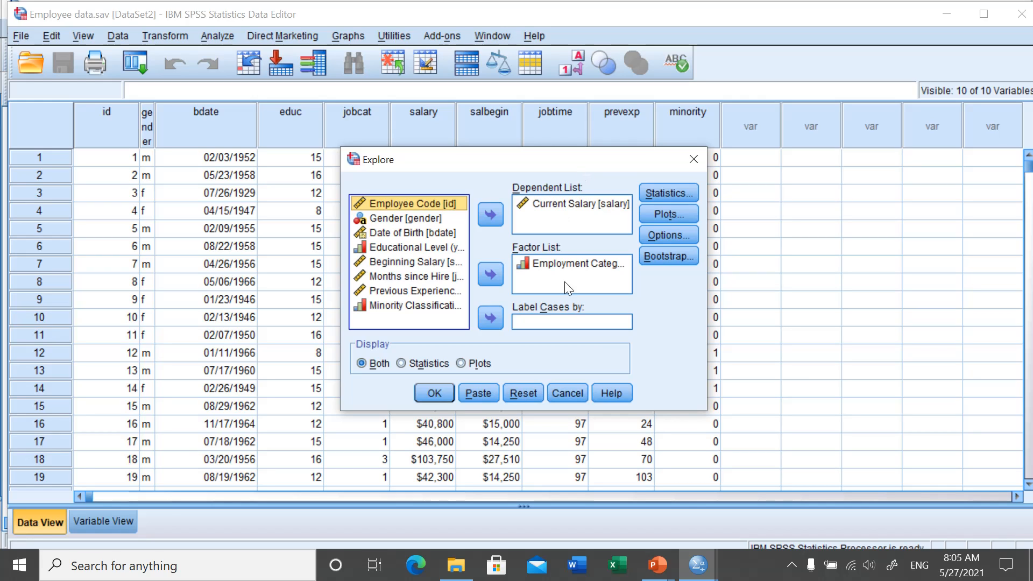
{"action": "left_click", "coordinate": [528, 393]}
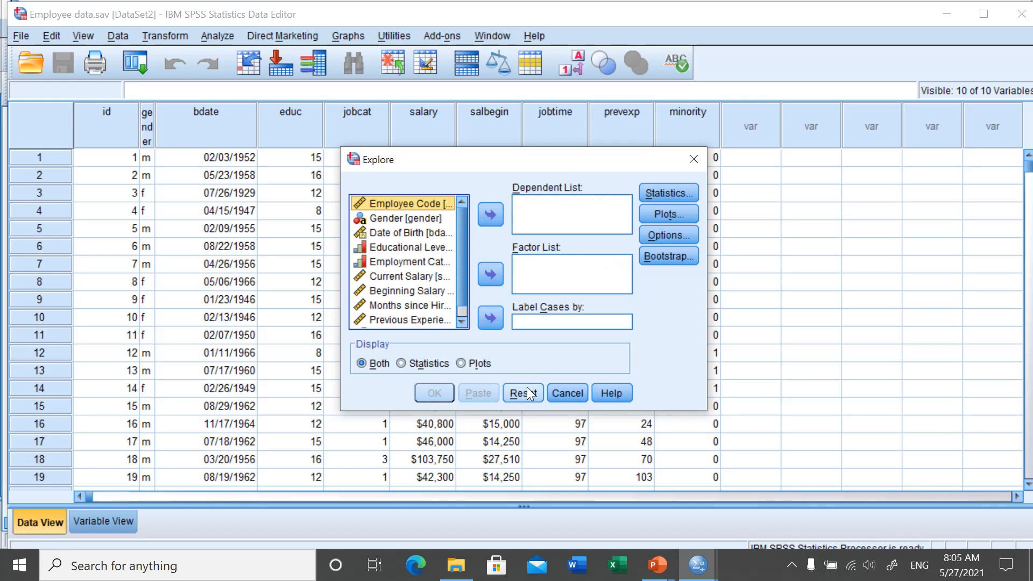
Assign Current Salary as the dependent variable and Employment Category as the factor of the Explore analysis
{"action": "left_click", "coordinate": [437, 264]}
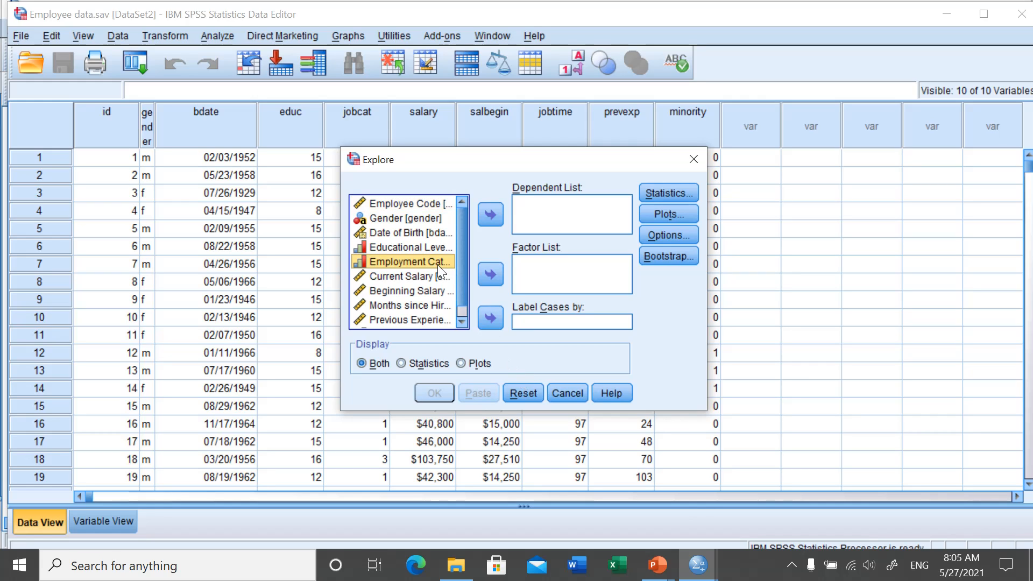
{"action": "left_click", "coordinate": [419, 218], "text": "ctrl"}
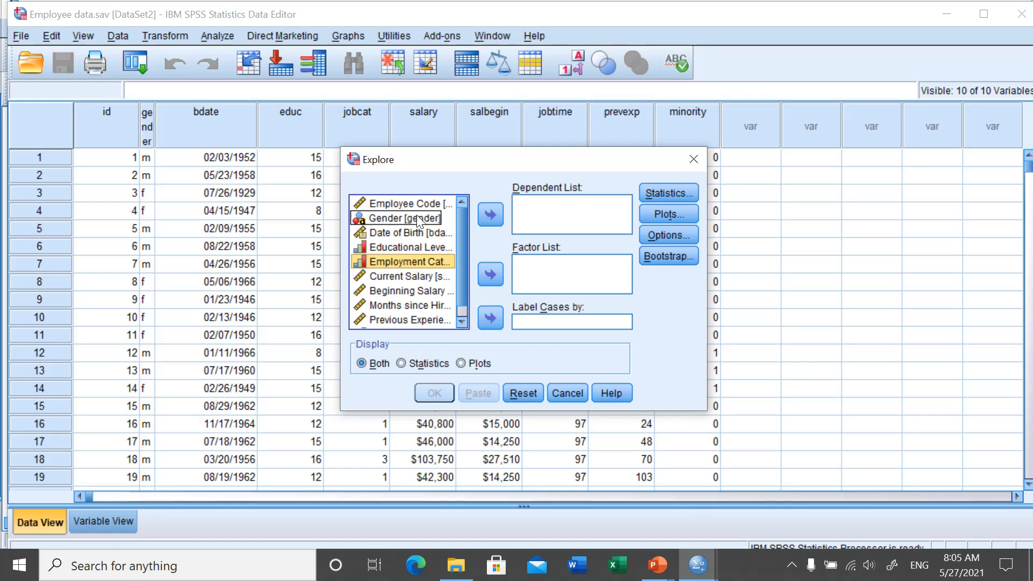
{"action": "left_click", "coordinate": [424, 276]}
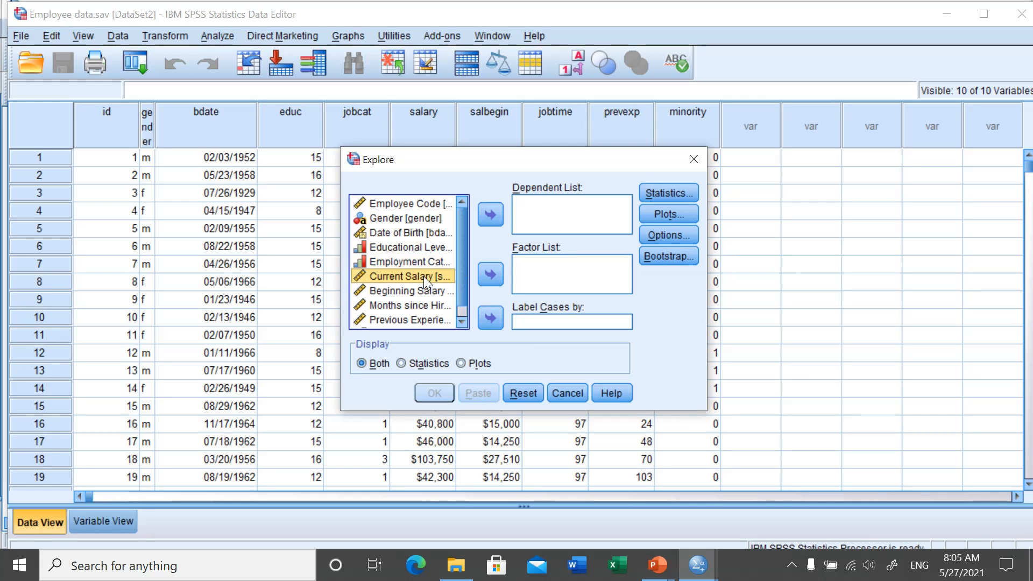
{"action": "left_click", "coordinate": [490, 213]}
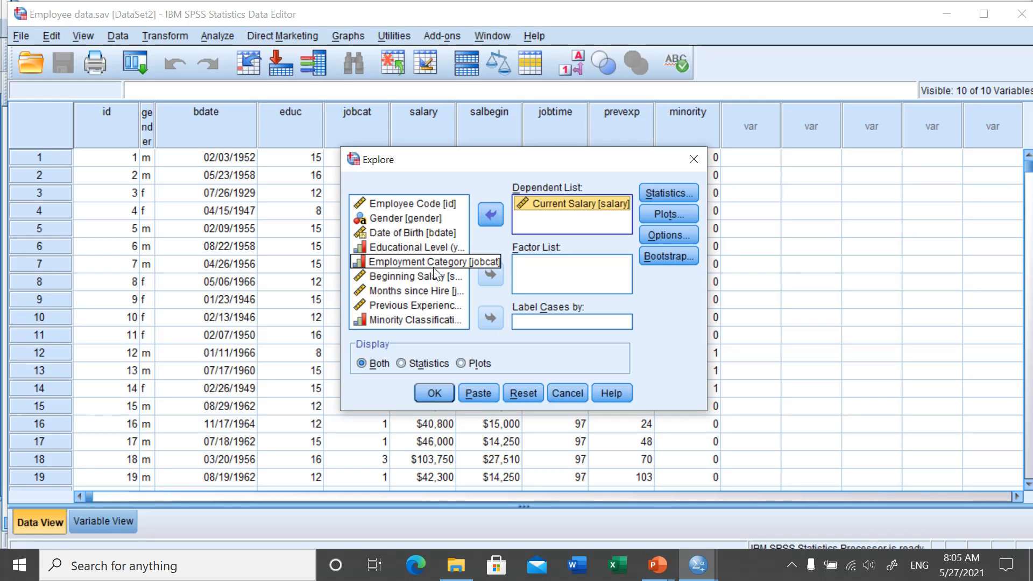
{"action": "left_click", "coordinate": [414, 264]}
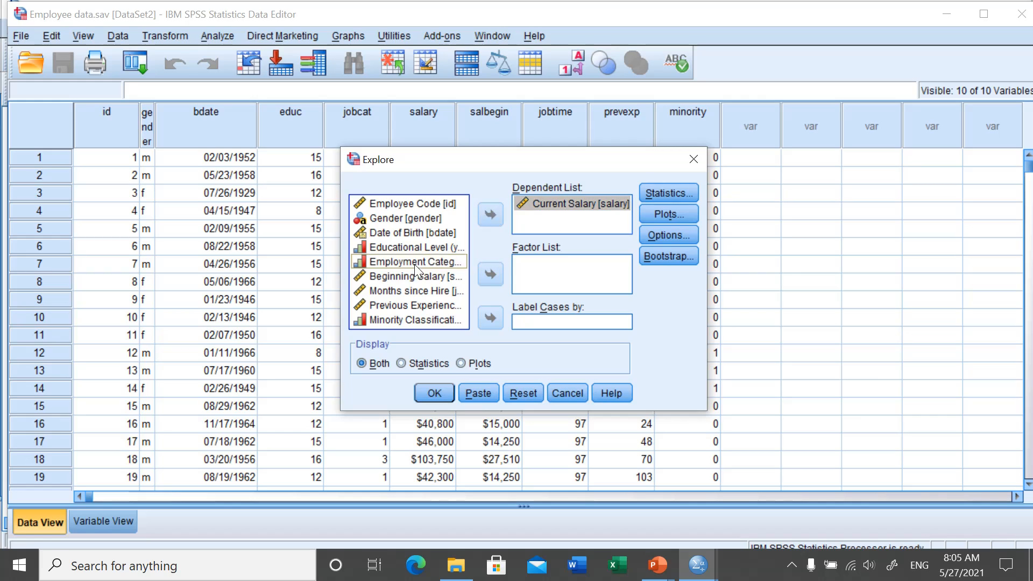
{"action": "left_click", "coordinate": [490, 275]}
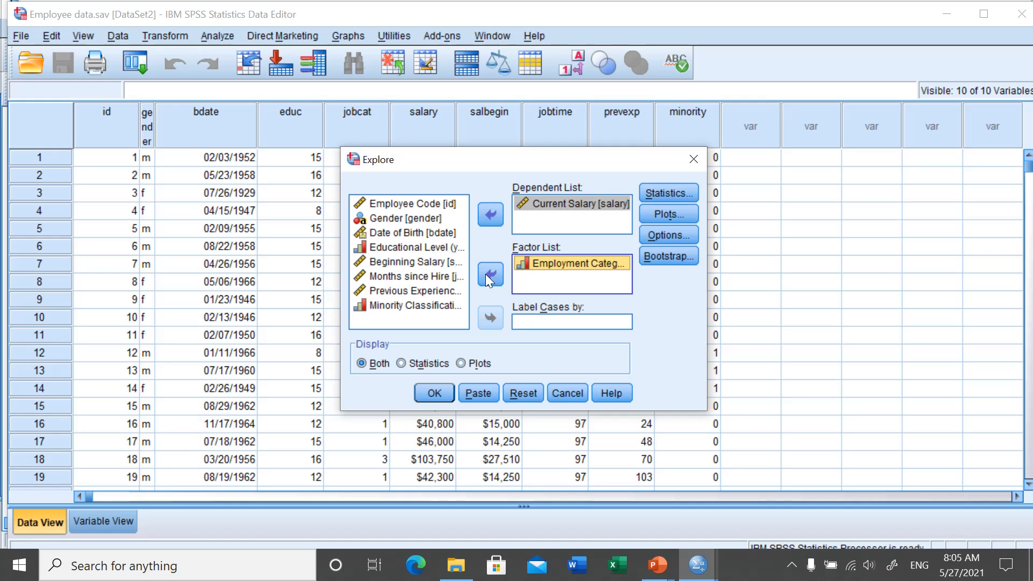
Run the salary analysis with a histogram instead of stem-and-leaf and with normality plots with tests
{"action": "left_click", "coordinate": [660, 213]}
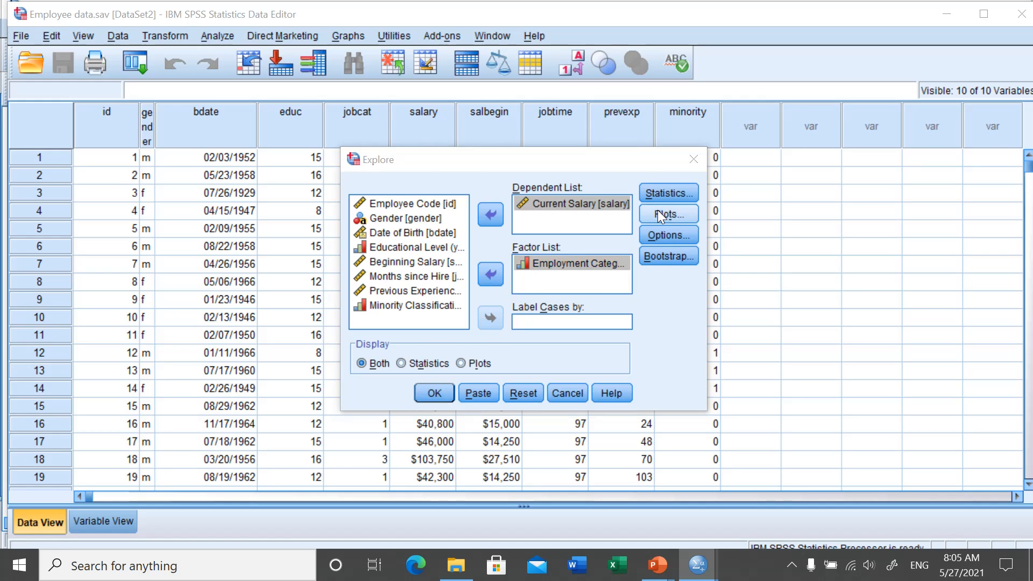
{"action": "left_click", "coordinate": [554, 204]}
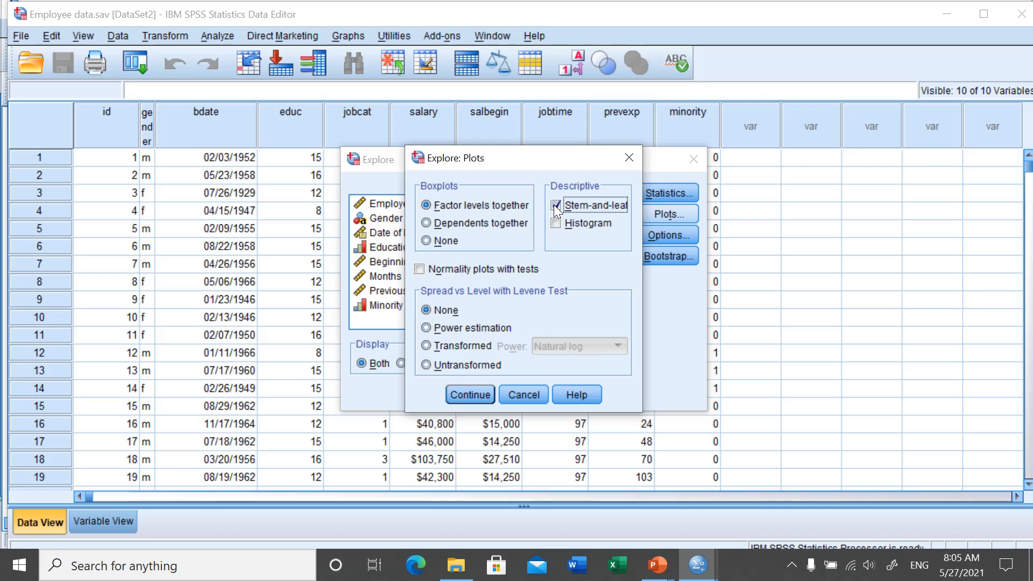
{"action": "left_click", "coordinate": [559, 226]}
{"action": "left_click", "coordinate": [420, 270]}
{"action": "left_click", "coordinate": [471, 402]}
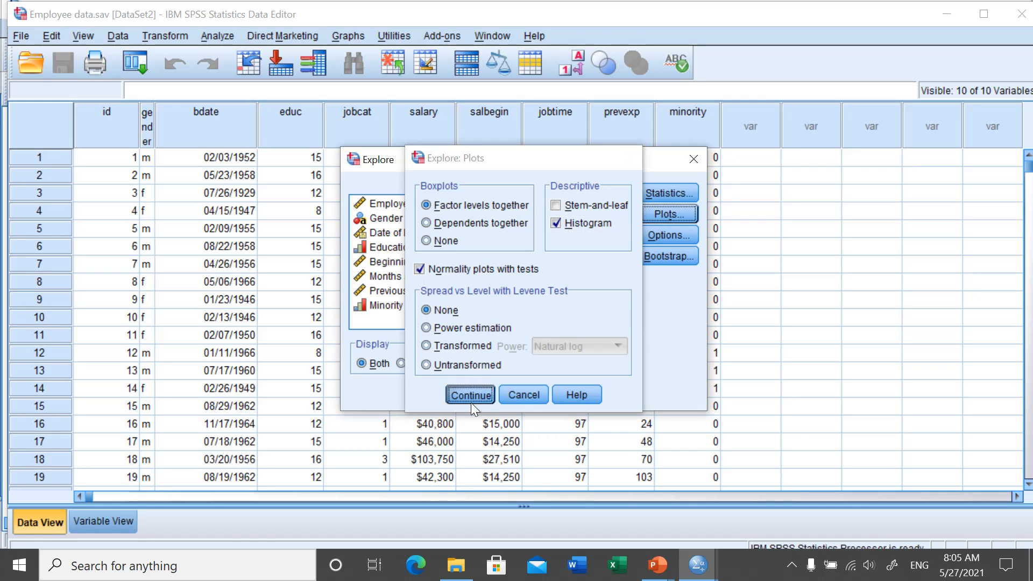
{"action": "left_click", "coordinate": [434, 393]}
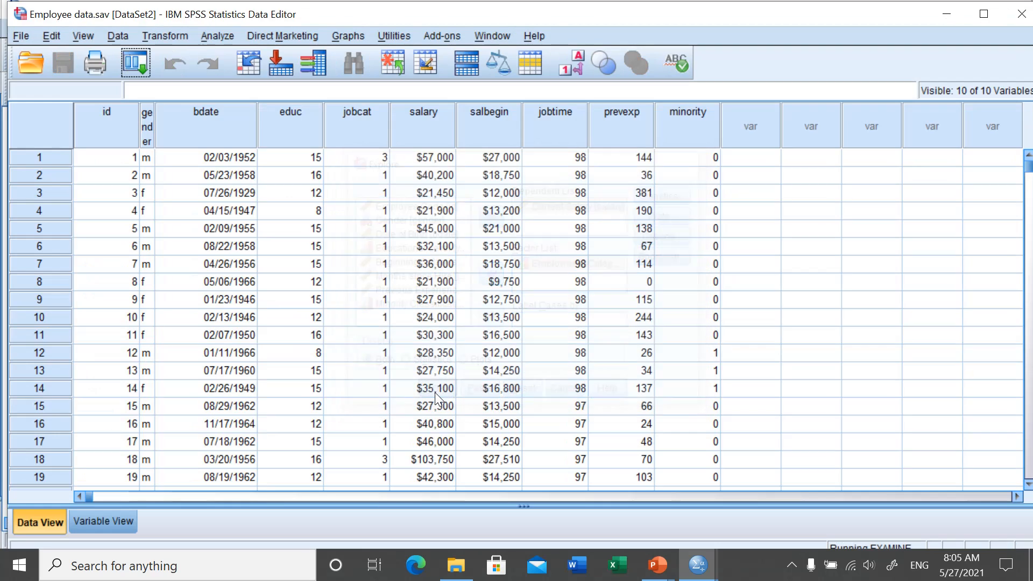
Examine the Descriptives and Tests of Normality tables for Current Salary by Employment Category in the output document
{"action": "left_click", "coordinate": [696, 558]}
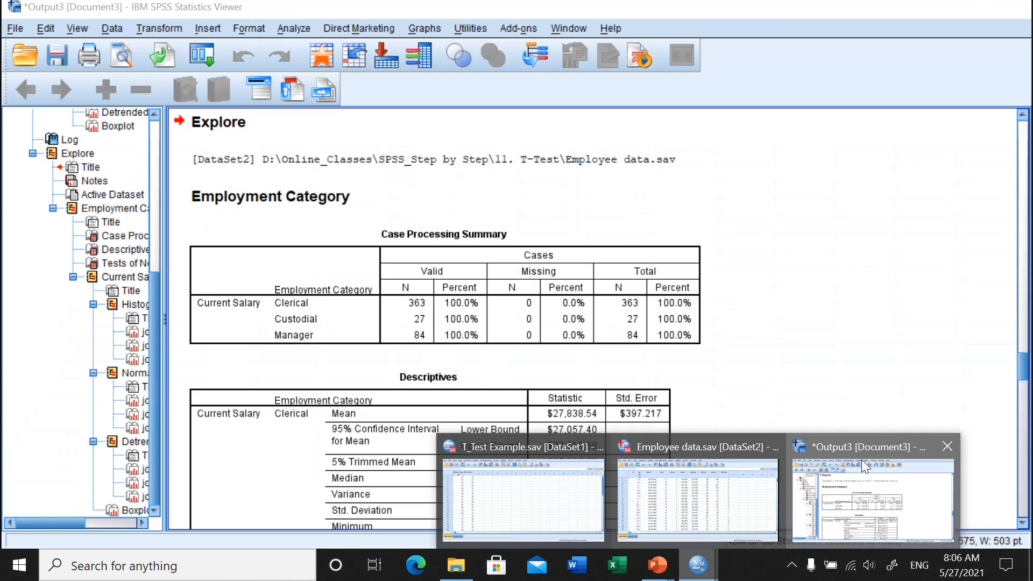
{"action": "left_click", "coordinate": [864, 465]}
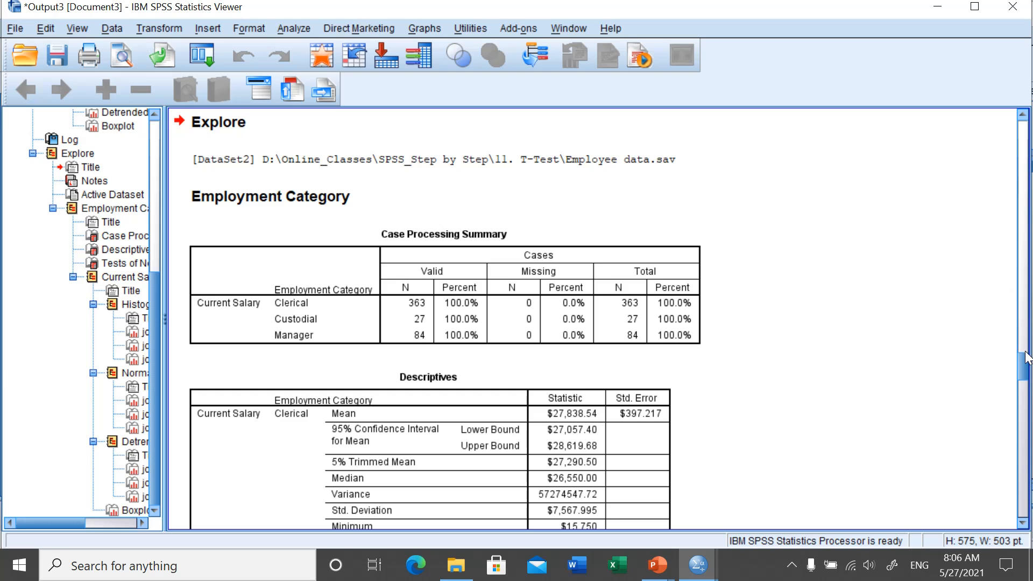
{"action": "left_click_drag", "start_coordinate": [1024, 367], "coordinate": [1028, 381]}
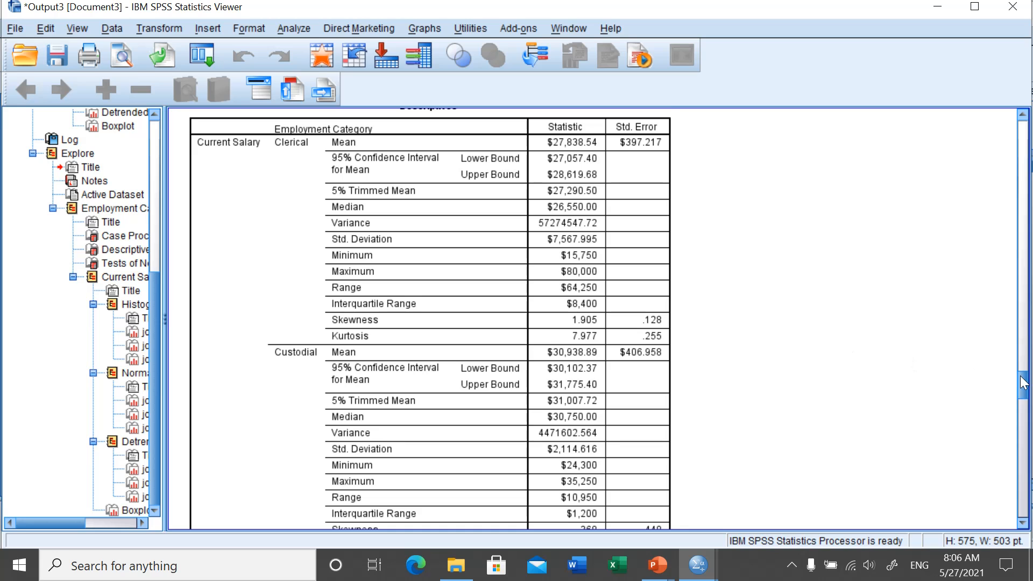
{"action": "mouse_move", "coordinate": [1022, 375]}
{"action": "left_mouse_down"}
{"action": "mouse_move", "coordinate": [1028, 418]}
{"action": "mouse_move", "coordinate": [1026, 388]}
{"action": "left_mouse_up"}
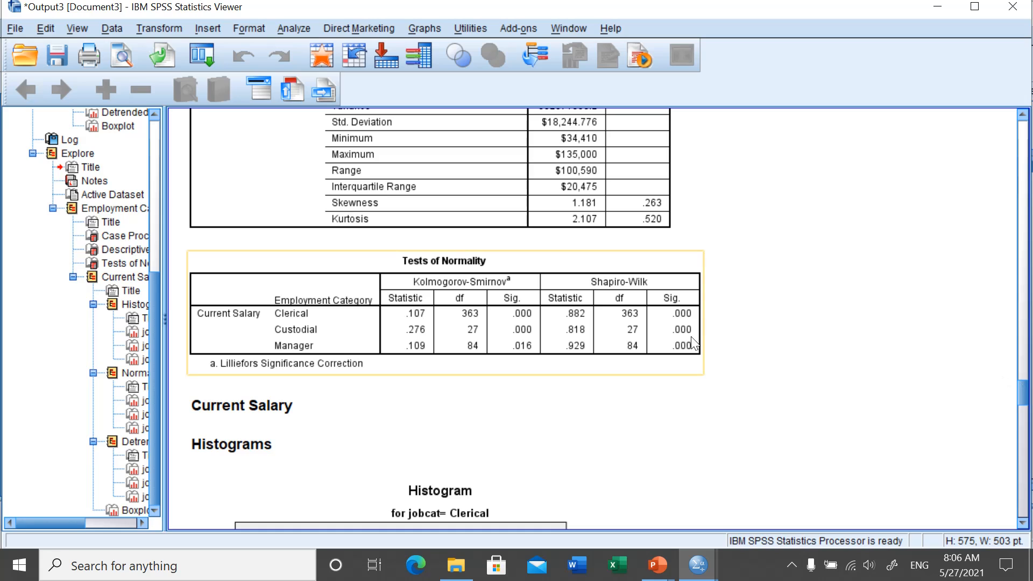